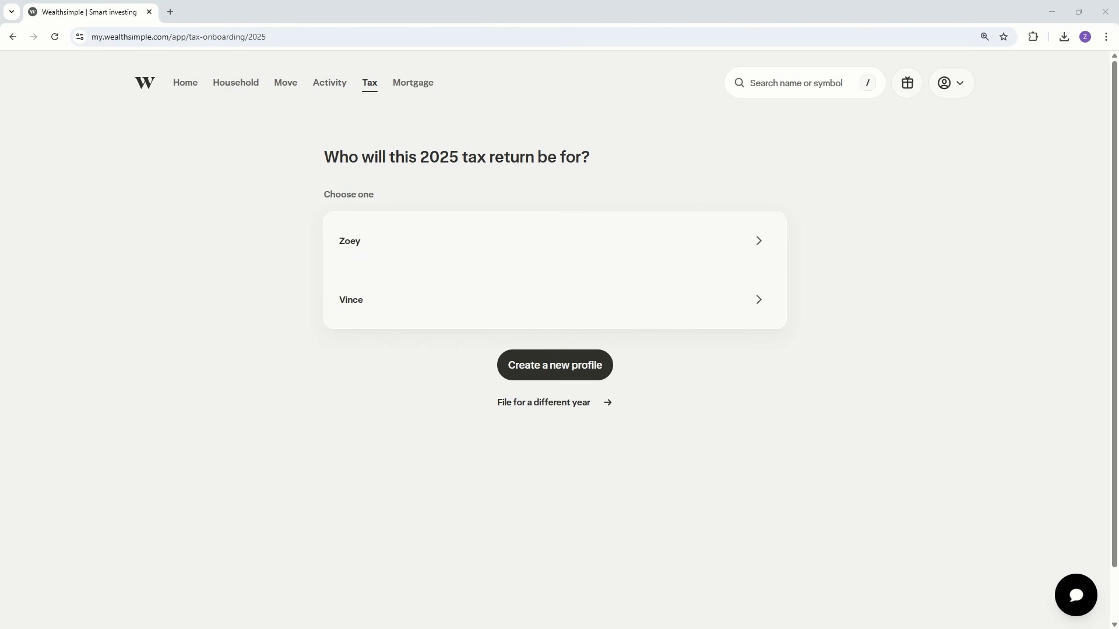
Step: Open the 2025 return of the first listed profile and review its basic information, Auto-fill, NETFILE Access Code and mailing address sections
{"action": "left_click", "coordinate": [408, 253]}
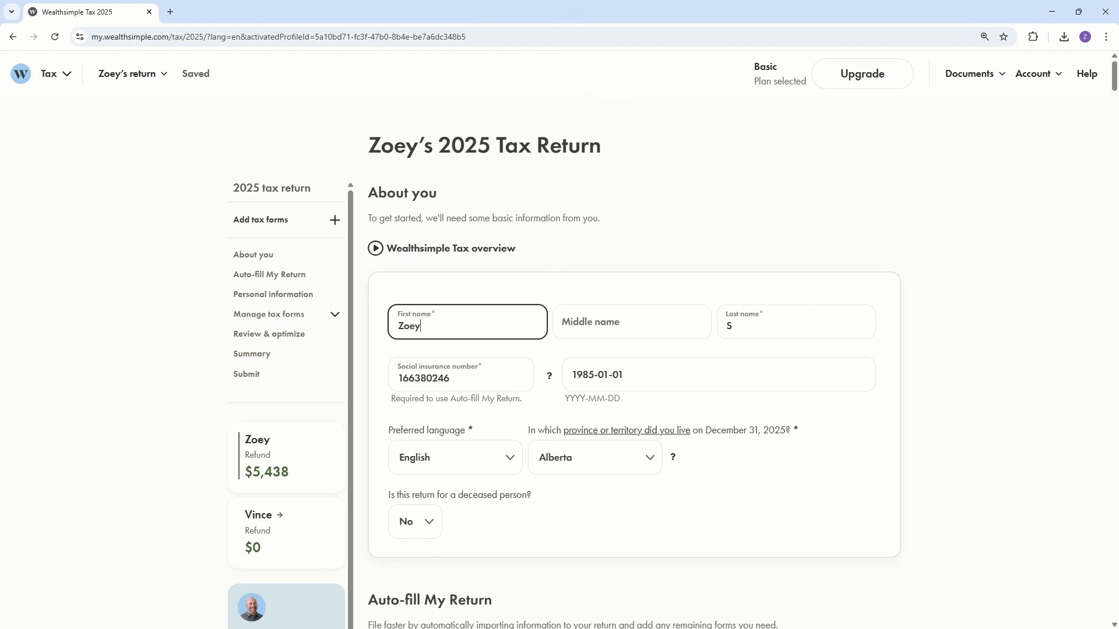
{"action": "scroll", "coordinate": [721, 345], "scroll_direction": "down", "scroll_amount": 2}
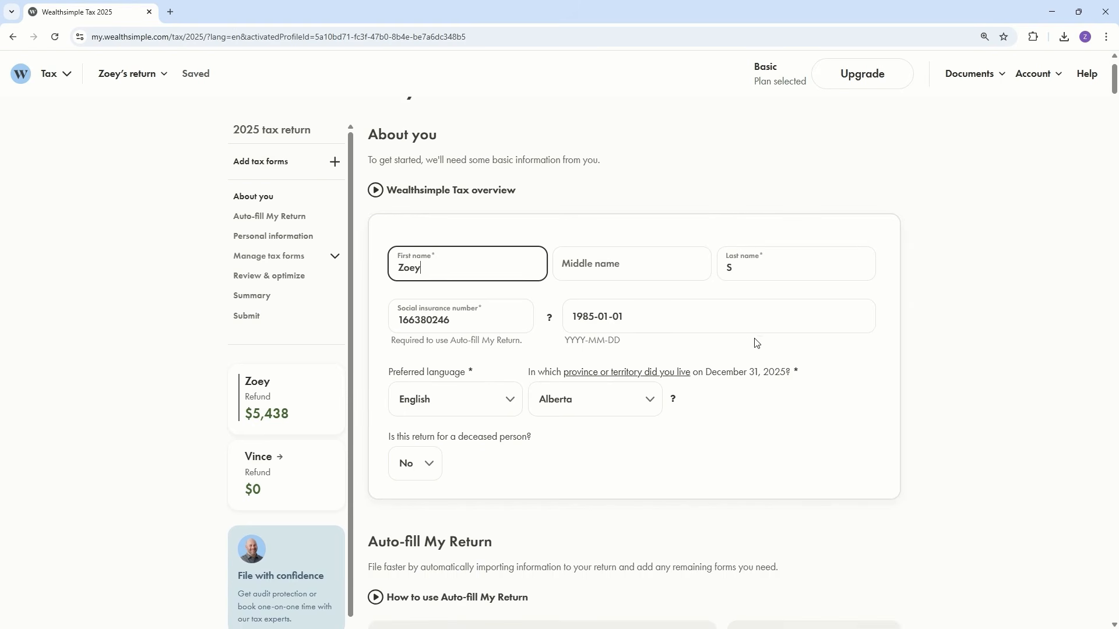
{"action": "scroll", "coordinate": [920, 330], "scroll_direction": "down", "scroll_amount": 5}
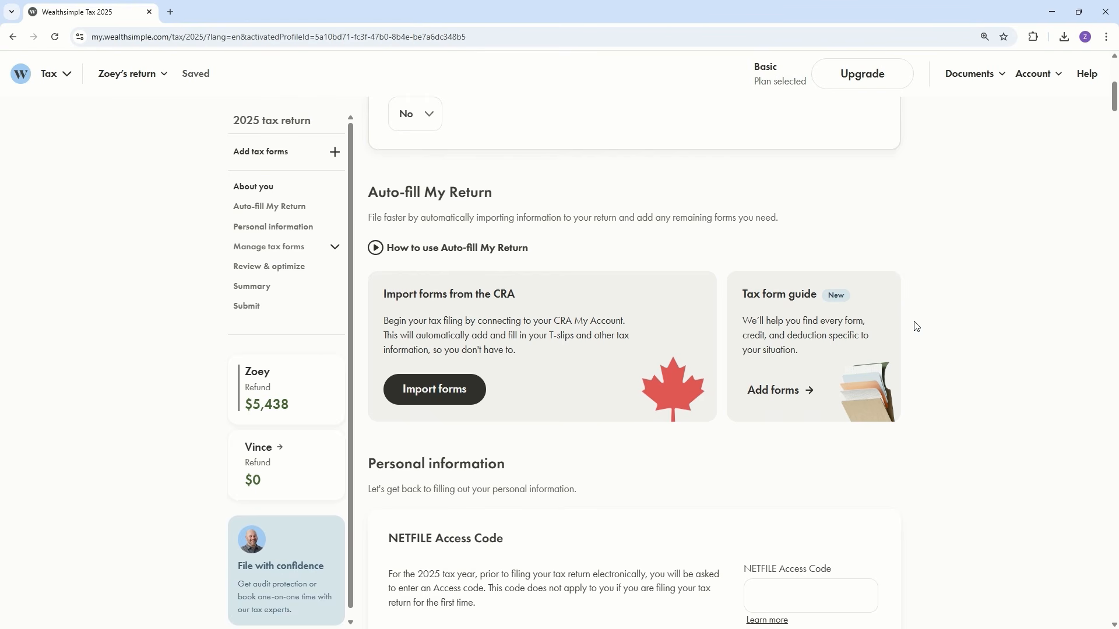
{"action": "scroll", "coordinate": [932, 325], "scroll_direction": "down", "scroll_amount": 6}
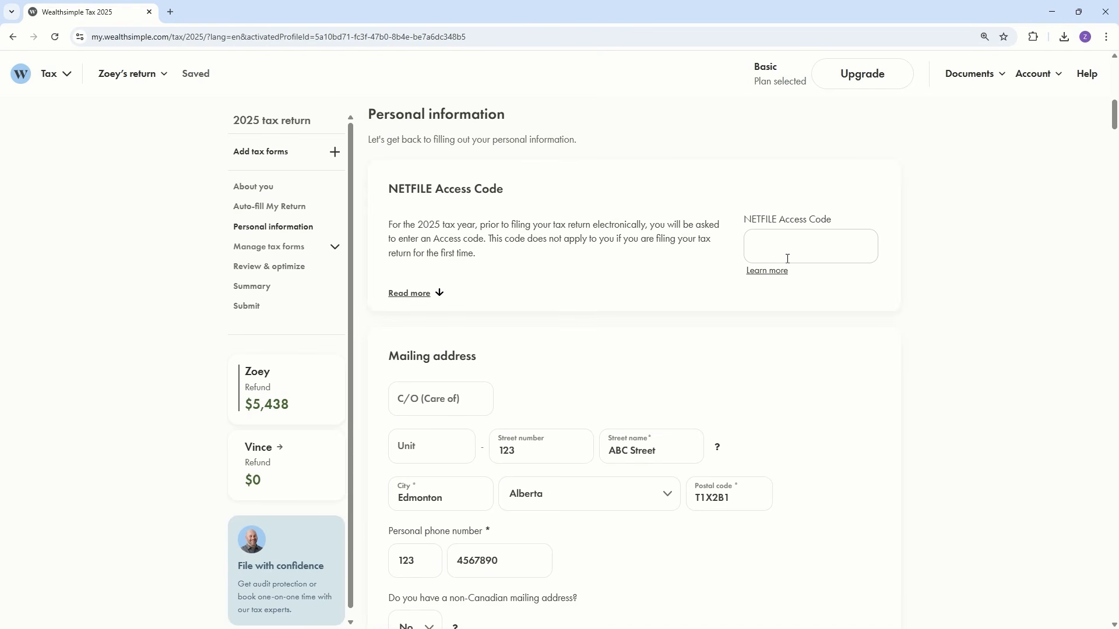
{"action": "scroll", "coordinate": [815, 280], "scroll_direction": "down", "scroll_amount": 3}
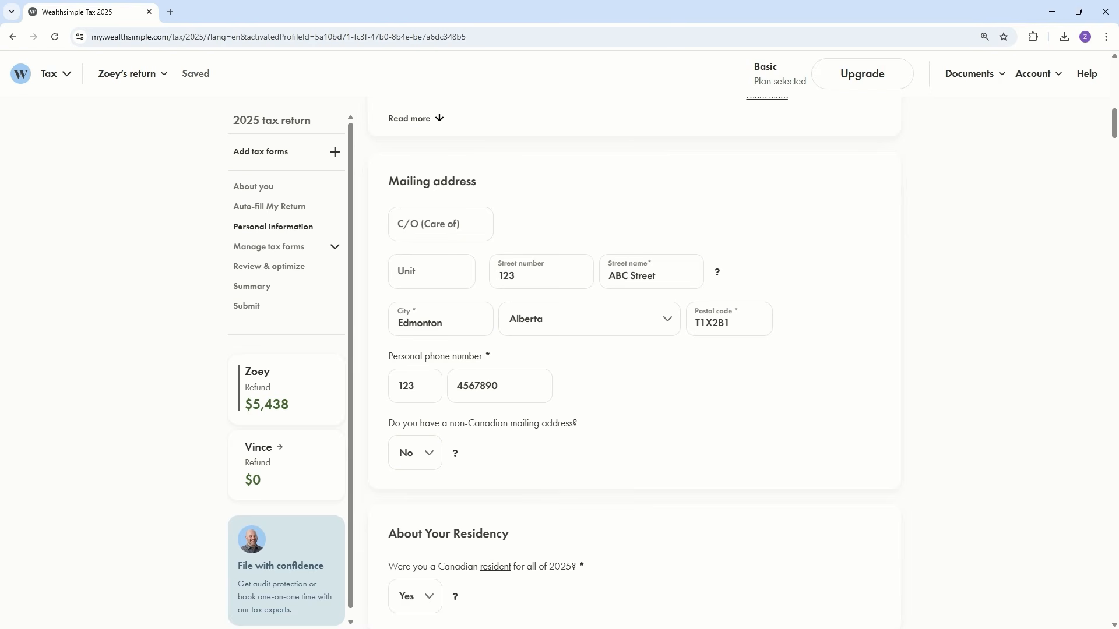
{"action": "scroll", "coordinate": [721, 334], "scroll_direction": "down", "scroll_amount": 6}
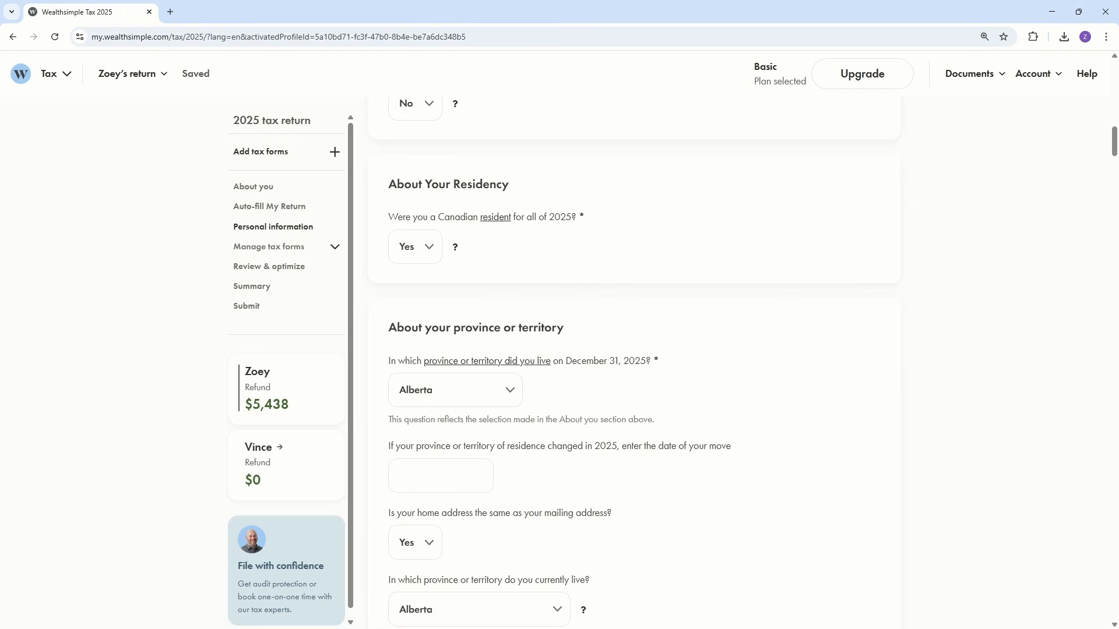
Step: Try answering No to being a Canadian resident for all of 2025, and set the answer back to Yes
{"action": "left_click", "coordinate": [423, 247]}
{"action": "left_click", "coordinate": [420, 287]}
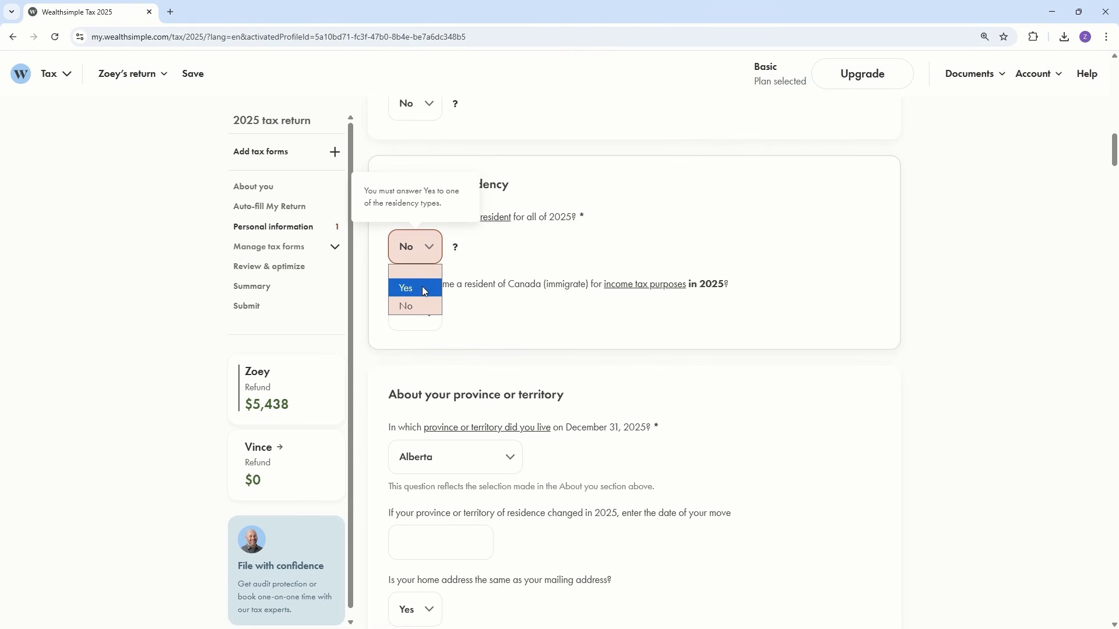
{"action": "left_click", "coordinate": [424, 290]}
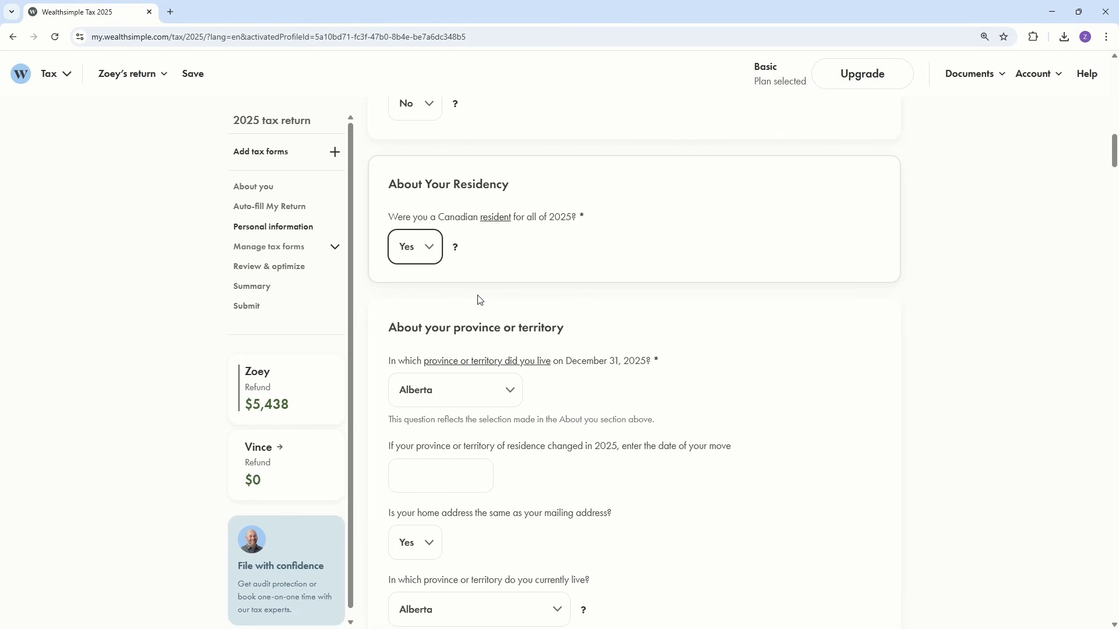
Step: Review the remaining personal information answers, from province and family through general questions, property, organ donor registry and CRA online mail
{"action": "scroll", "coordinate": [634, 262], "scroll_direction": "down", "scroll_amount": 3}
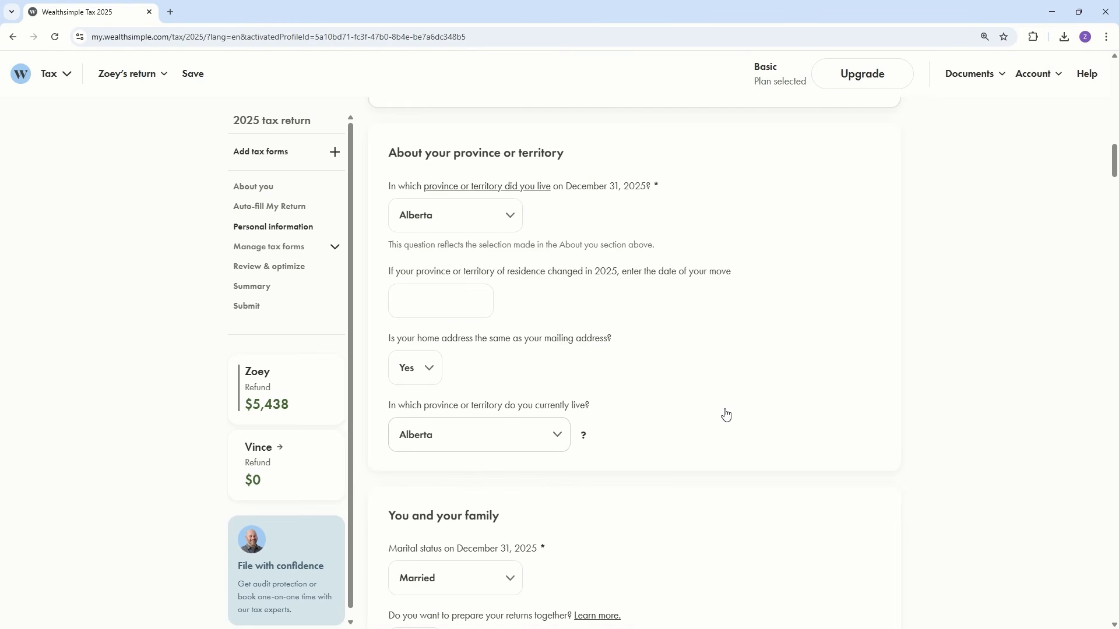
{"action": "scroll", "coordinate": [818, 387], "scroll_direction": "down", "scroll_amount": 2}
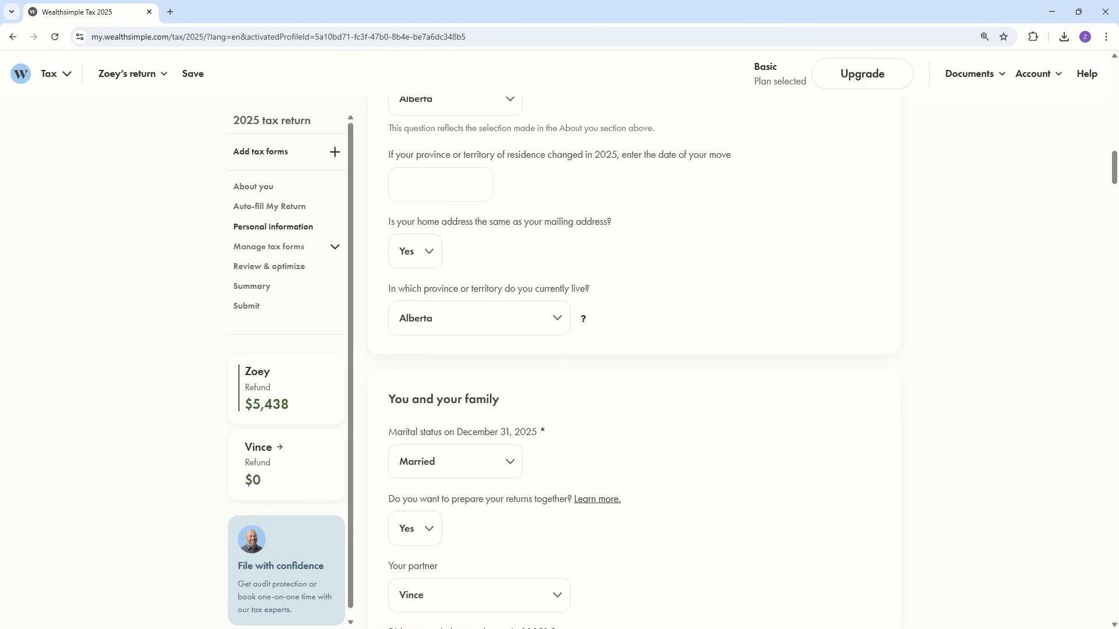
{"action": "scroll", "coordinate": [665, 300], "scroll_direction": "down", "scroll_amount": 4}
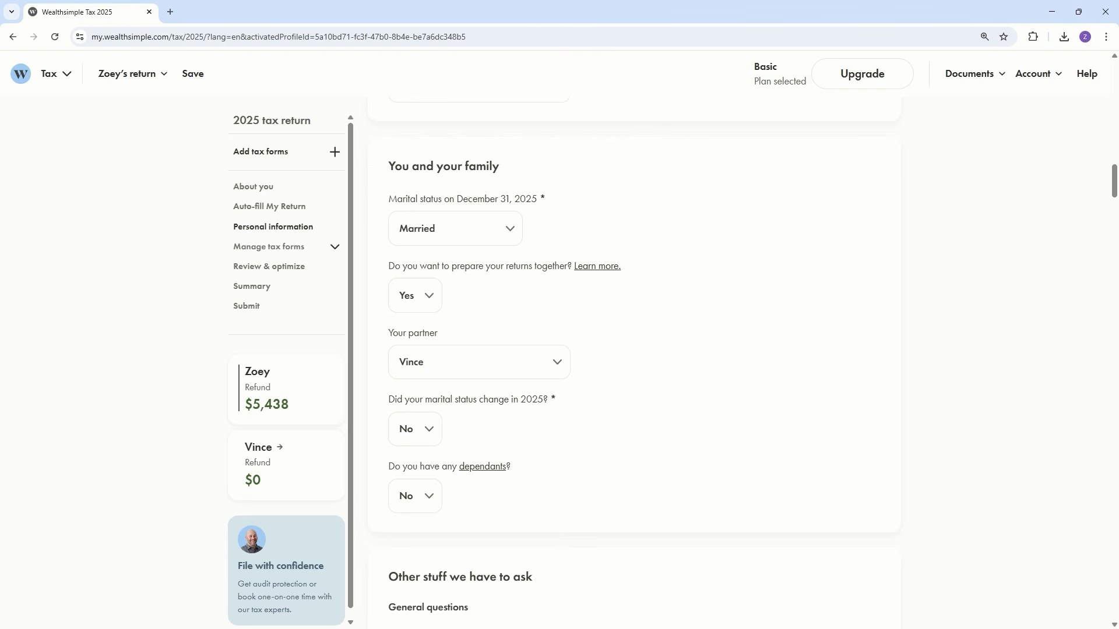
{"action": "scroll", "coordinate": [807, 365], "scroll_direction": "down", "scroll_amount": 7}
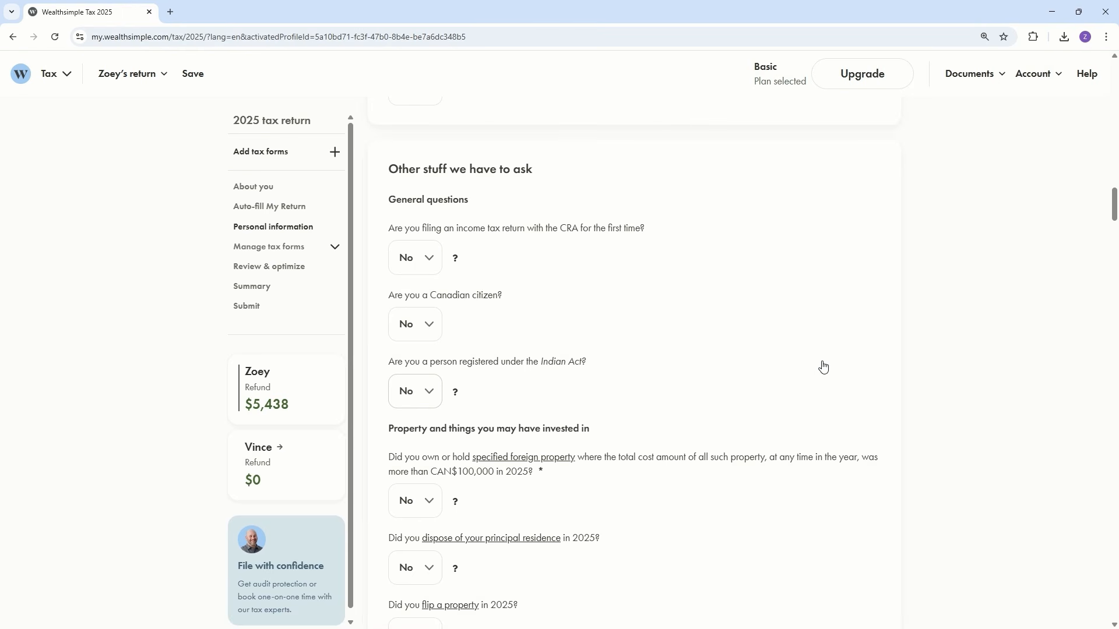
{"action": "scroll", "coordinate": [822, 365], "scroll_direction": "down", "scroll_amount": 4}
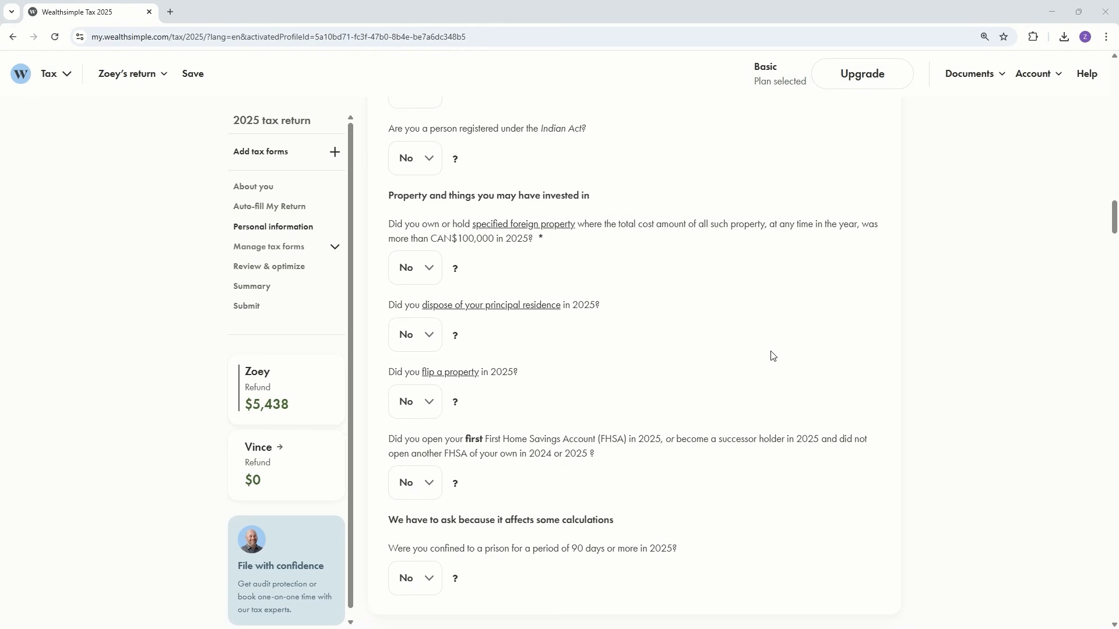
{"action": "scroll", "coordinate": [772, 355], "scroll_direction": "down", "scroll_amount": 8}
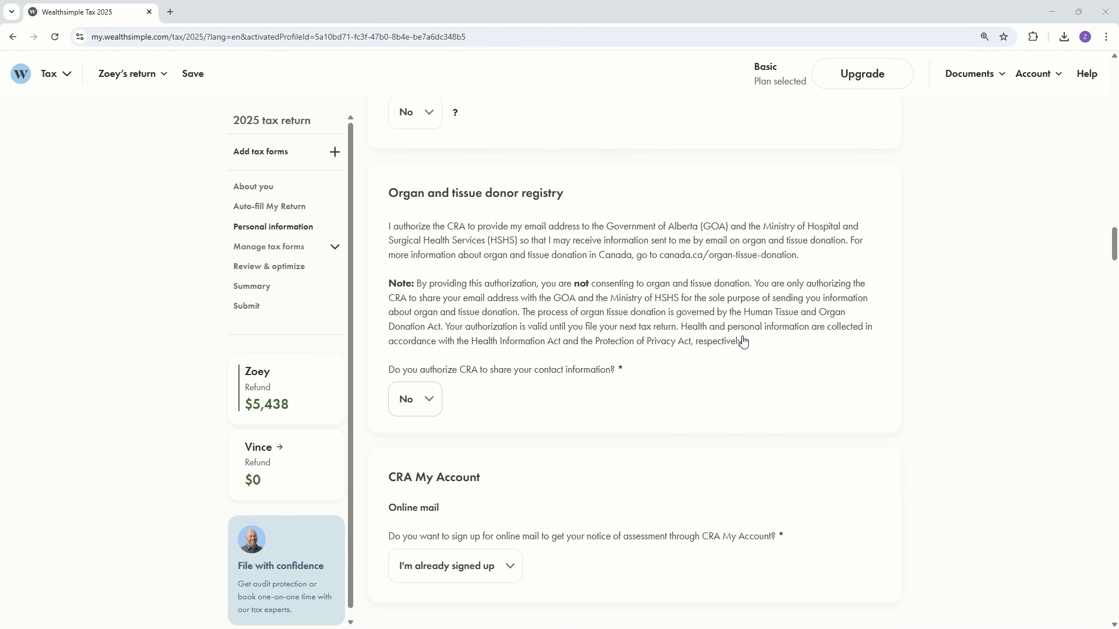
{"action": "scroll", "coordinate": [750, 333], "scroll_direction": "down", "scroll_amount": 5}
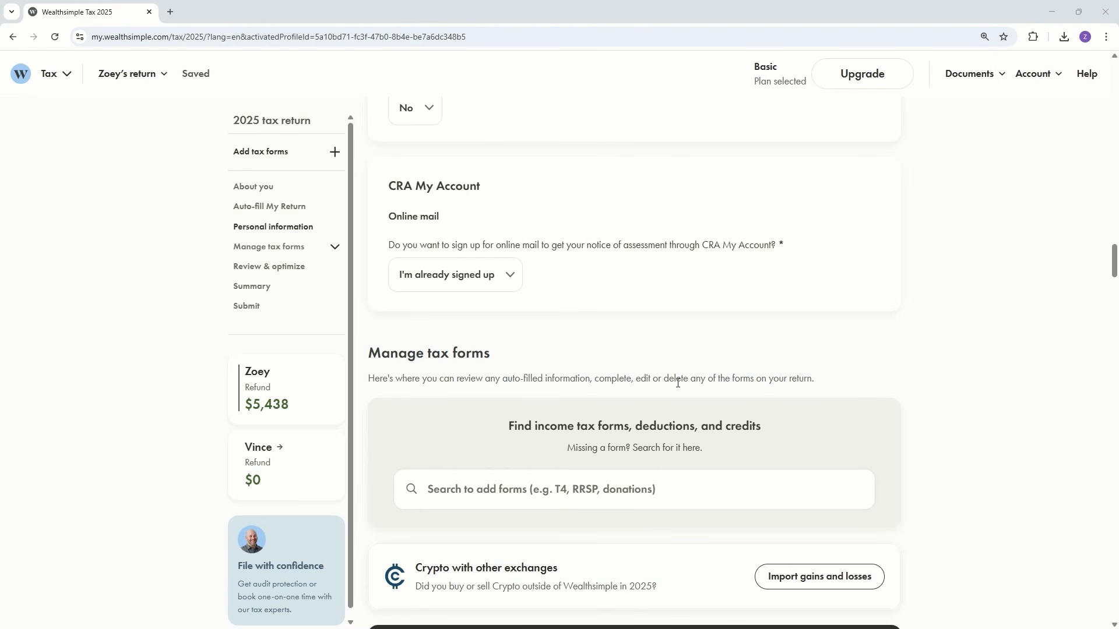
Step: Expand the list of forms under Manage tax forms and examine the Spouse or Common-Law Partner section and the ABC Company T4
{"action": "scroll", "coordinate": [677, 383], "scroll_direction": "down", "scroll_amount": 6}
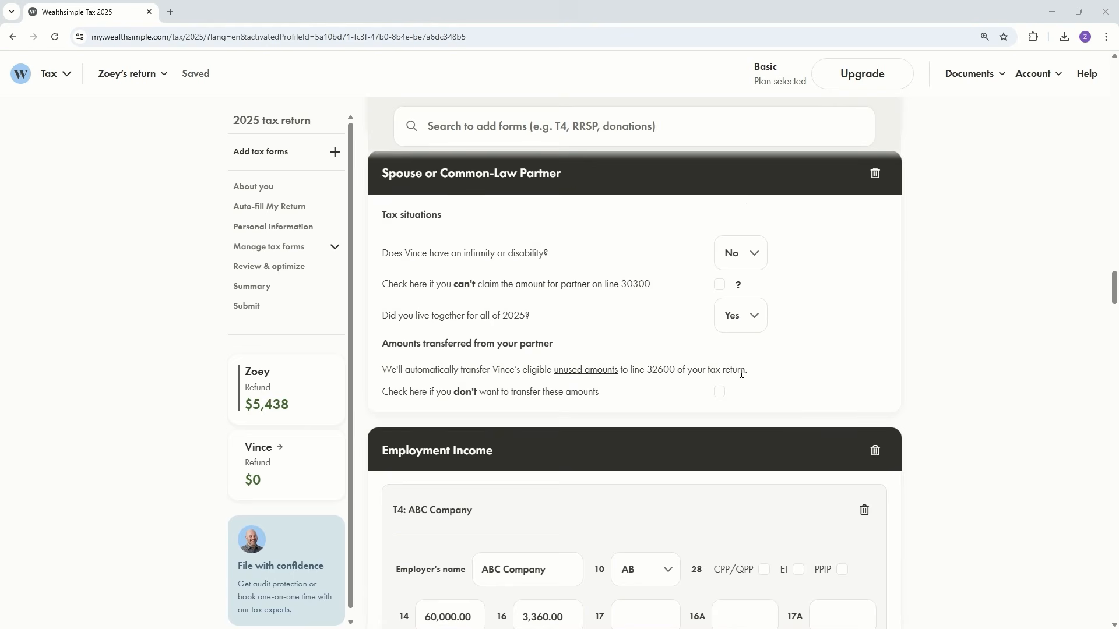
{"action": "scroll", "coordinate": [741, 373], "scroll_direction": "up", "scroll_amount": 4}
{"action": "scroll", "coordinate": [744, 380], "scroll_direction": "up", "scroll_amount": 1}
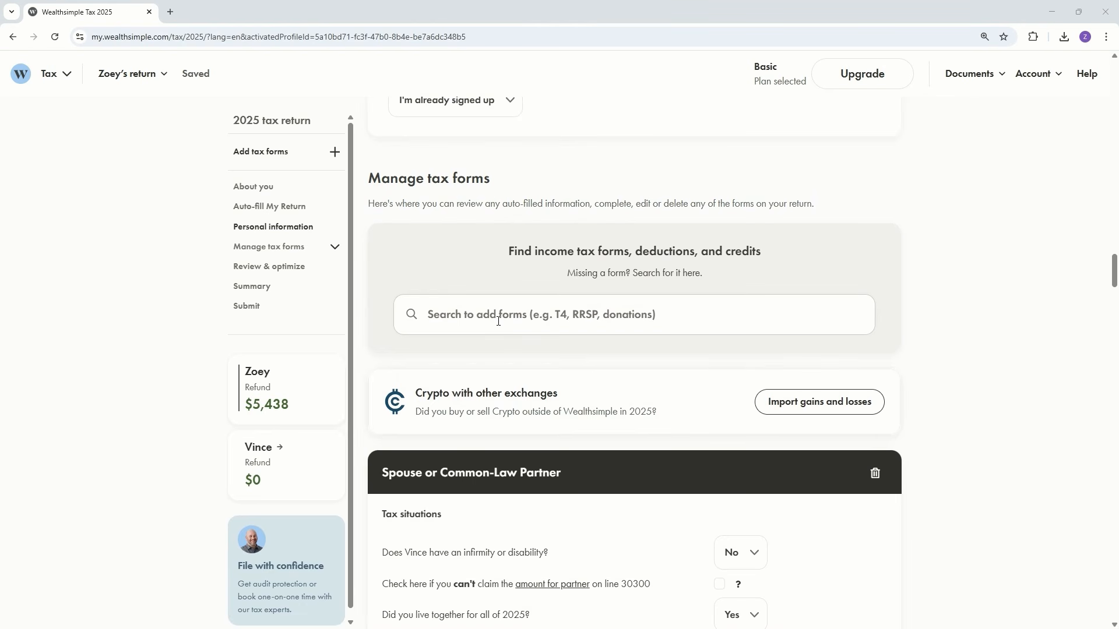
{"action": "left_click", "coordinate": [334, 250]}
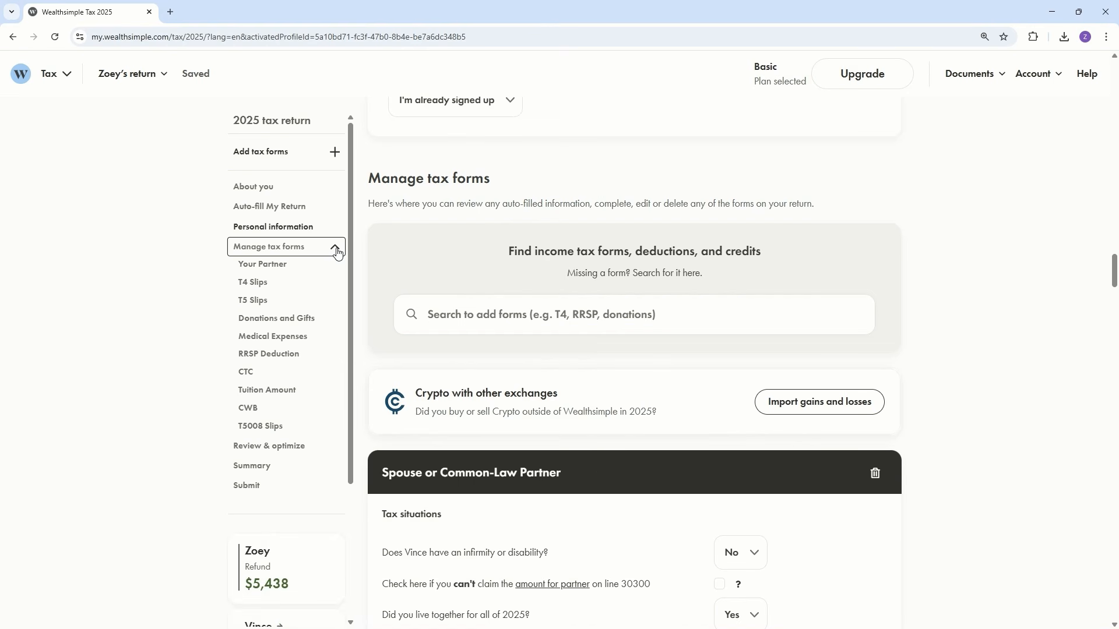
{"action": "scroll", "coordinate": [967, 299], "scroll_direction": "down", "scroll_amount": 6}
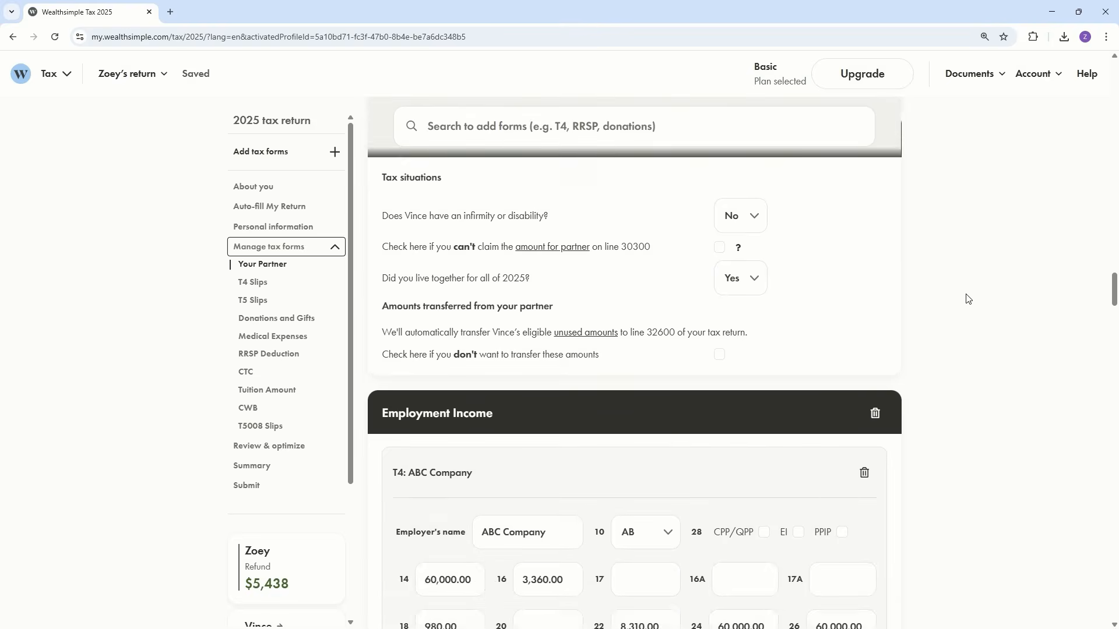
{"action": "scroll", "coordinate": [967, 298], "scroll_direction": "down", "scroll_amount": 3}
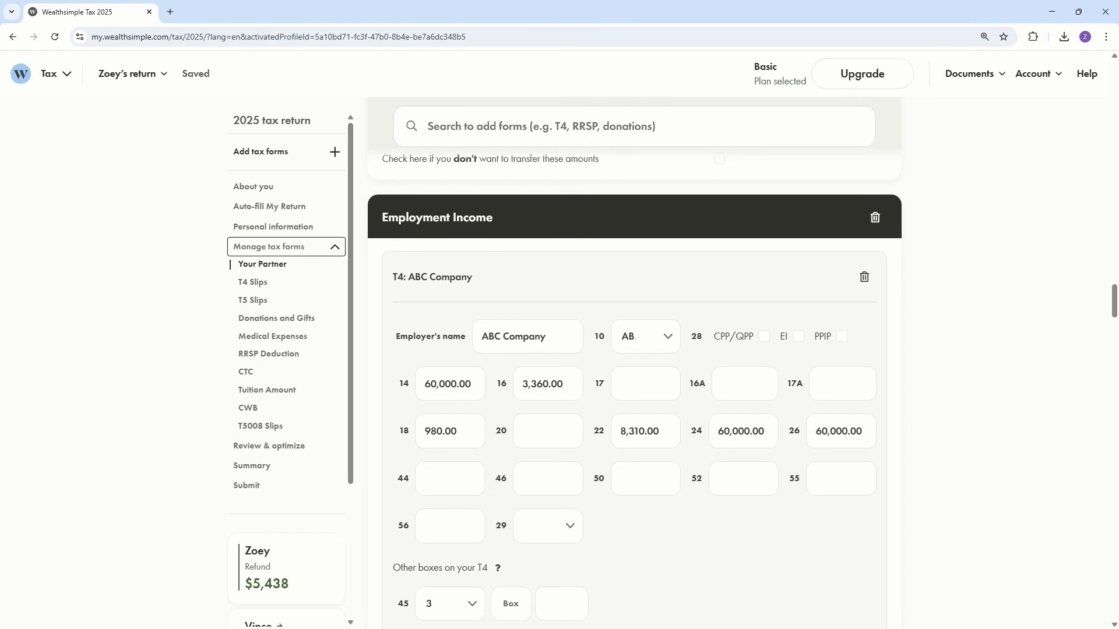
{"action": "scroll", "coordinate": [590, 361], "scroll_direction": "down", "scroll_amount": 1}
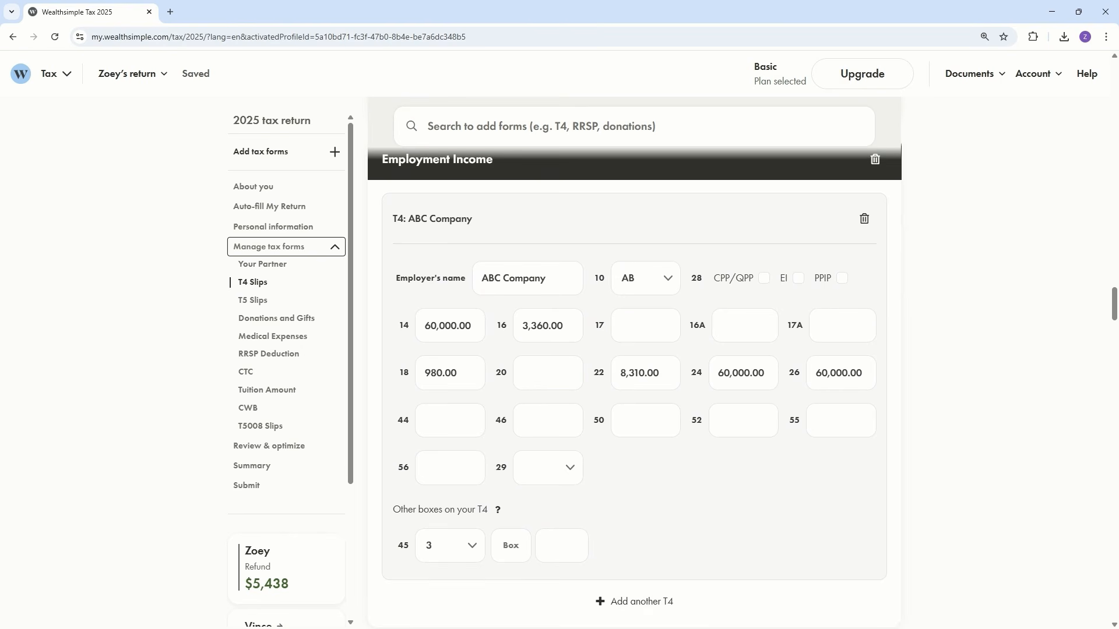
Step: Examine the 123 Bank T5 slip, the Donations and Gifts entries and the Medical Expenses section
{"action": "left_click", "coordinate": [260, 301]}
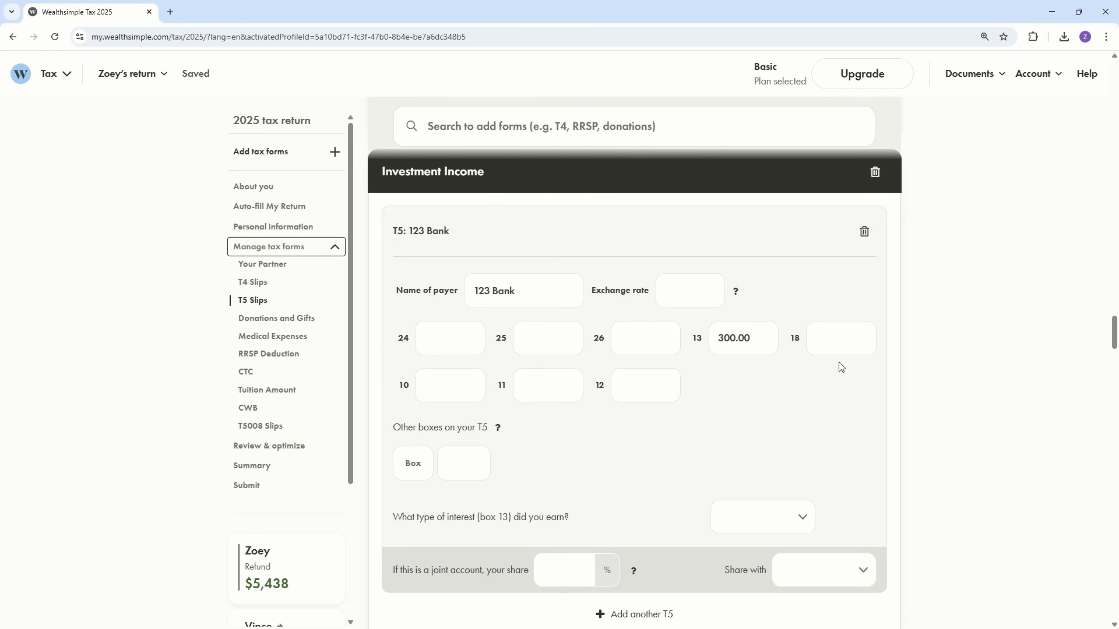
{"action": "left_click", "coordinate": [265, 319]}
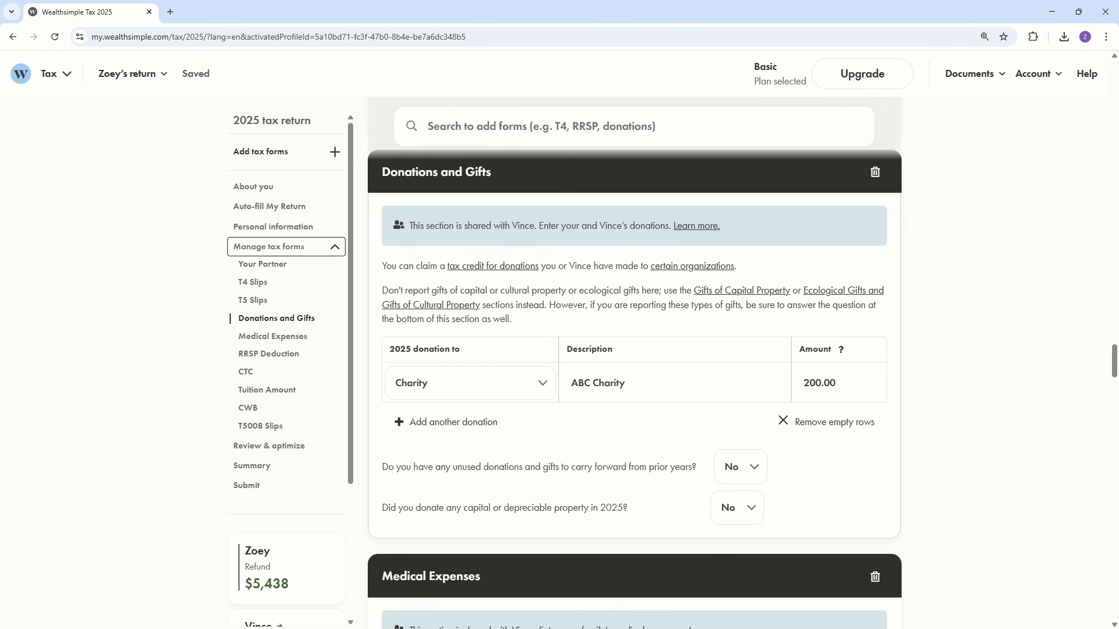
{"action": "left_click", "coordinate": [276, 337]}
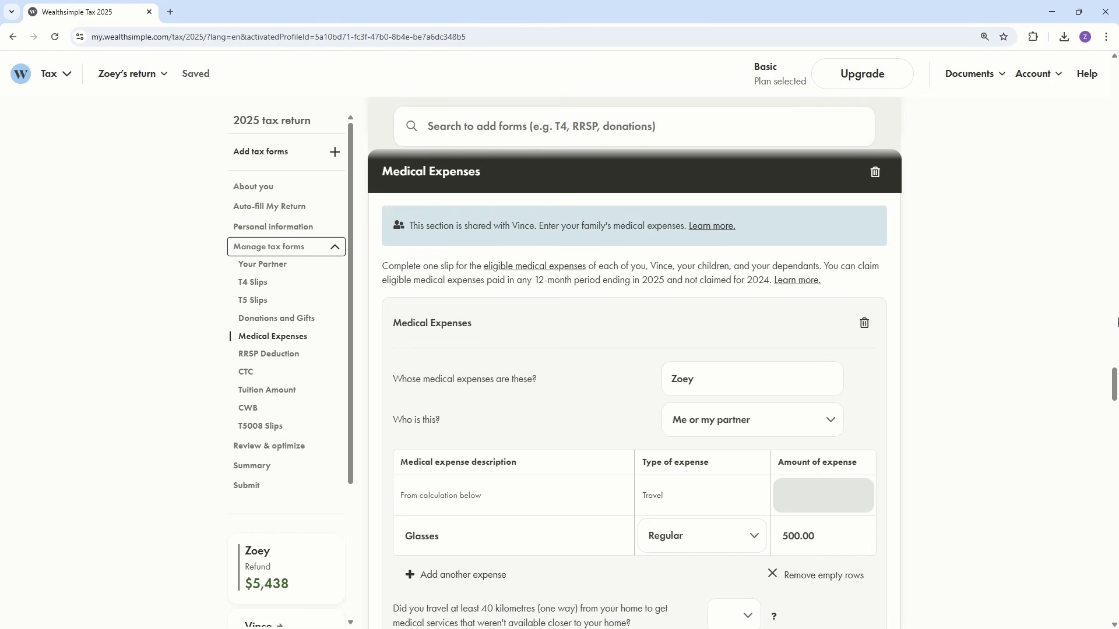
{"action": "scroll", "coordinate": [1024, 392], "scroll_direction": "down", "scroll_amount": 3}
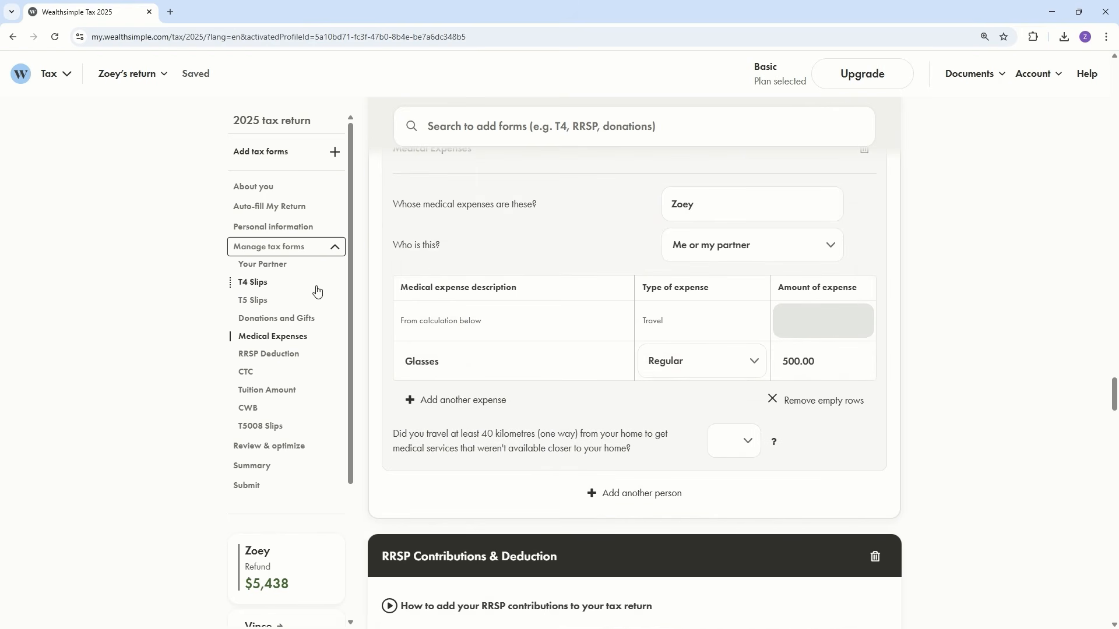
Step: Examine the RRSP deduction, Tuition and Education Amounts, Canada Training Credit and T5008 securities transactions sections
{"action": "left_click", "coordinate": [259, 355]}
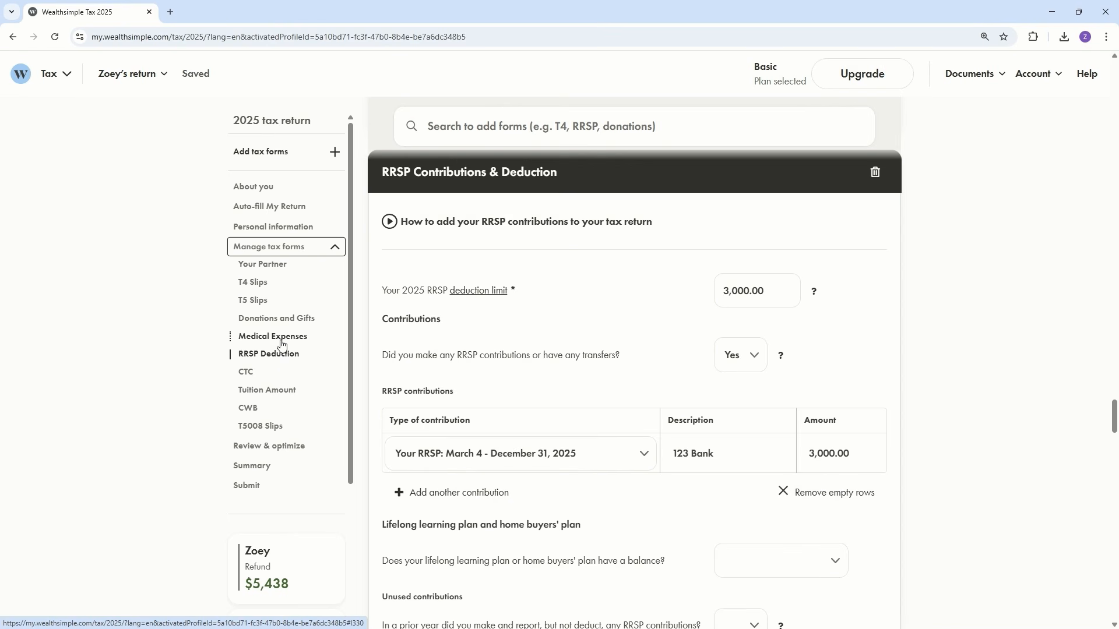
{"action": "left_click", "coordinate": [271, 389]}
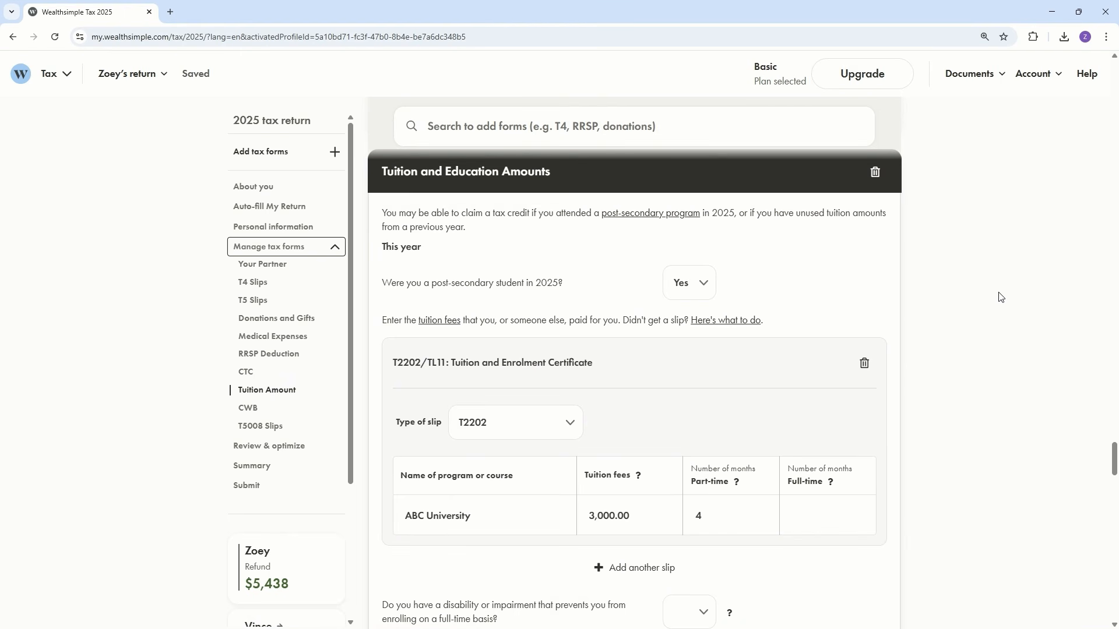
{"action": "left_click", "coordinate": [244, 372]}
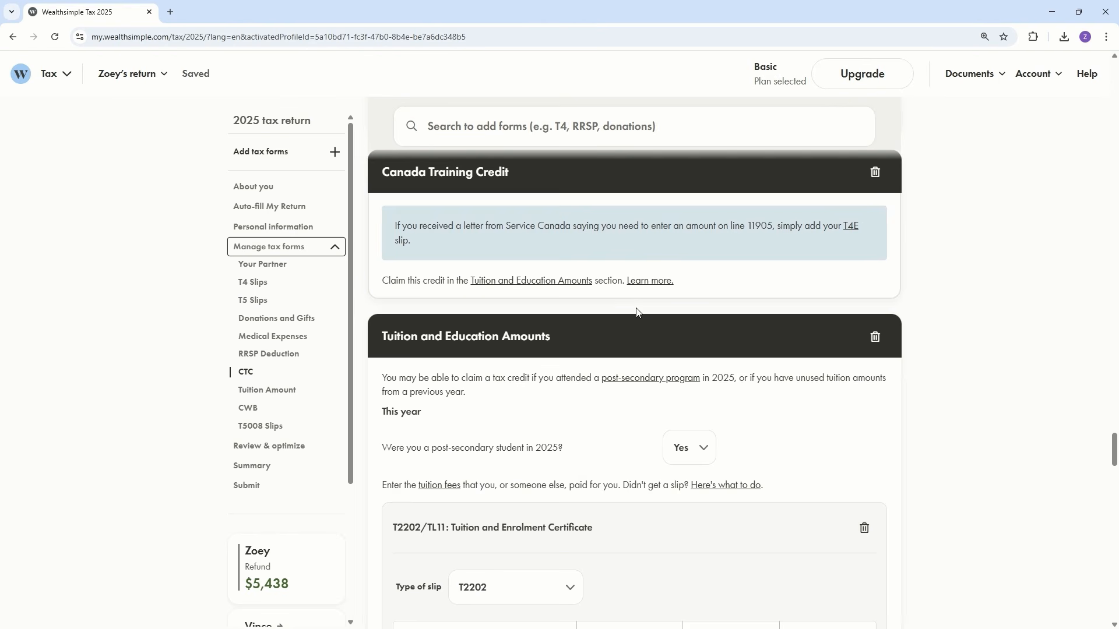
{"action": "left_click", "coordinate": [271, 433]}
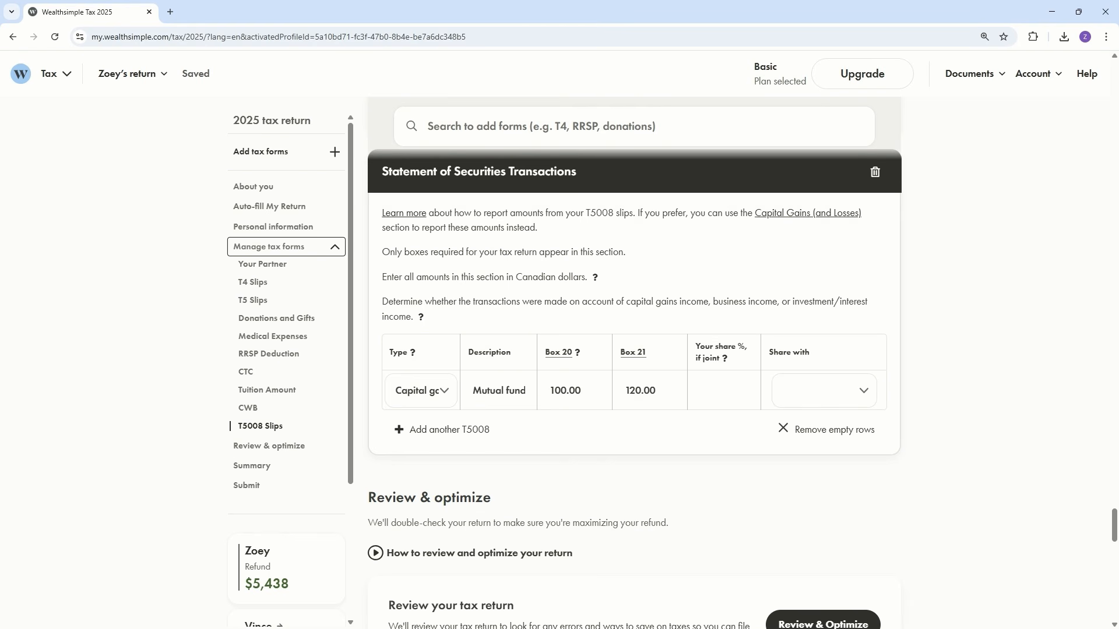
Step: Switch to the partner's 2025 return and look over its About you section
{"action": "scroll", "coordinate": [289, 394], "scroll_direction": "down", "scroll_amount": 3}
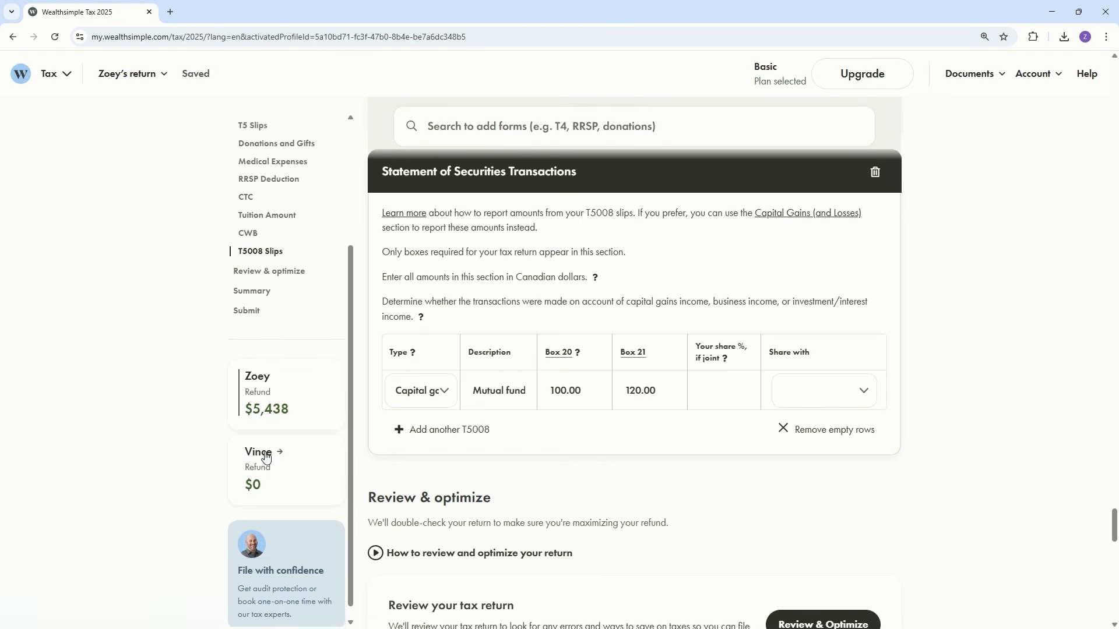
{"action": "left_click", "coordinate": [260, 453]}
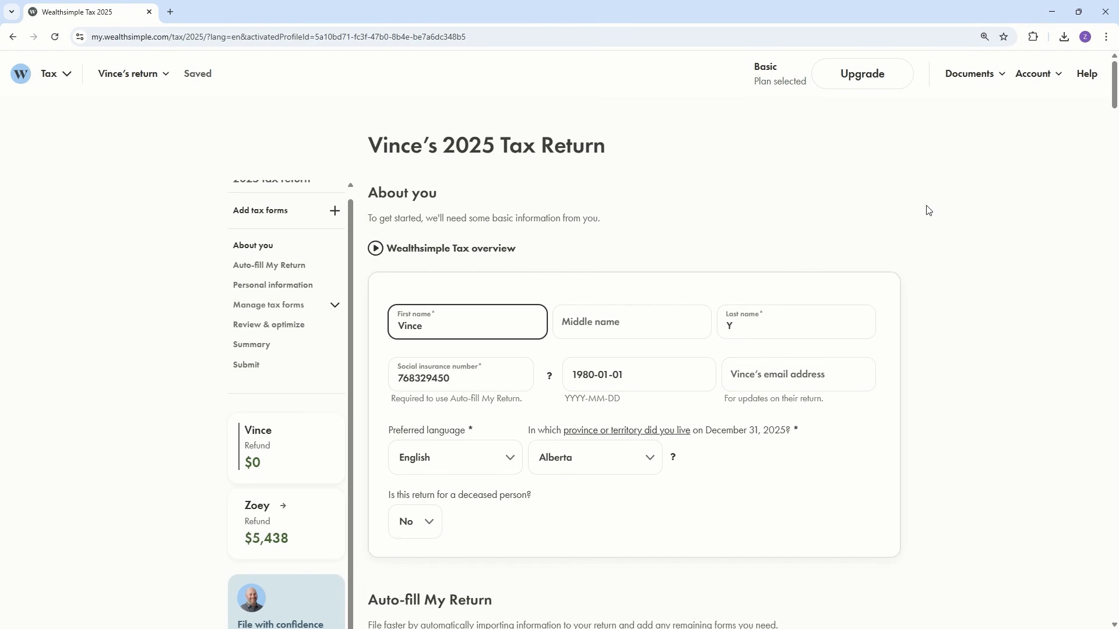
{"action": "scroll", "coordinate": [989, 289], "scroll_direction": "down", "scroll_amount": 3}
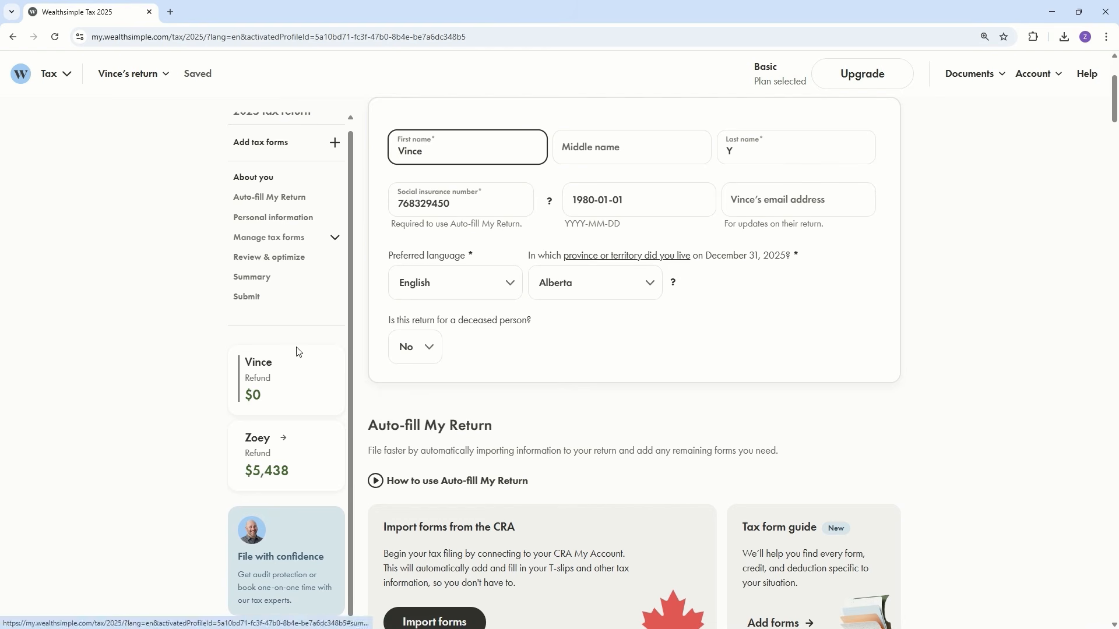
Step: Switch back to the first profile's return and go through the Review & optimize messages and suggestions as far as the Summary
{"action": "left_click", "coordinate": [286, 437]}
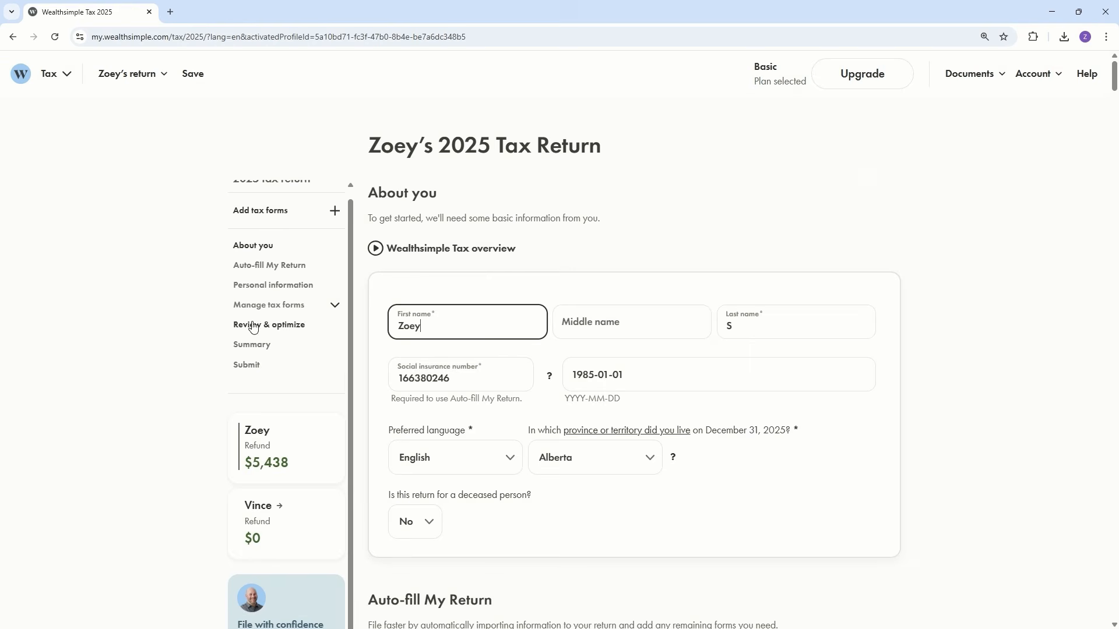
{"action": "left_click", "coordinate": [253, 257]}
{"action": "scroll", "coordinate": [846, 358], "scroll_direction": "down", "scroll_amount": 4}
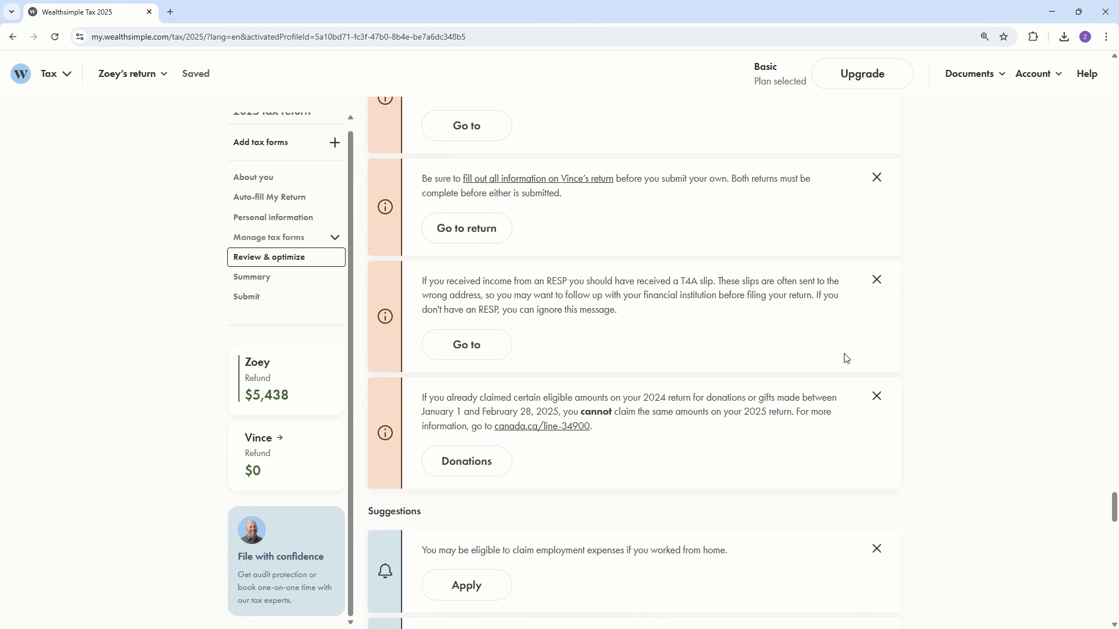
{"action": "scroll", "coordinate": [846, 358], "scroll_direction": "down", "scroll_amount": 13}
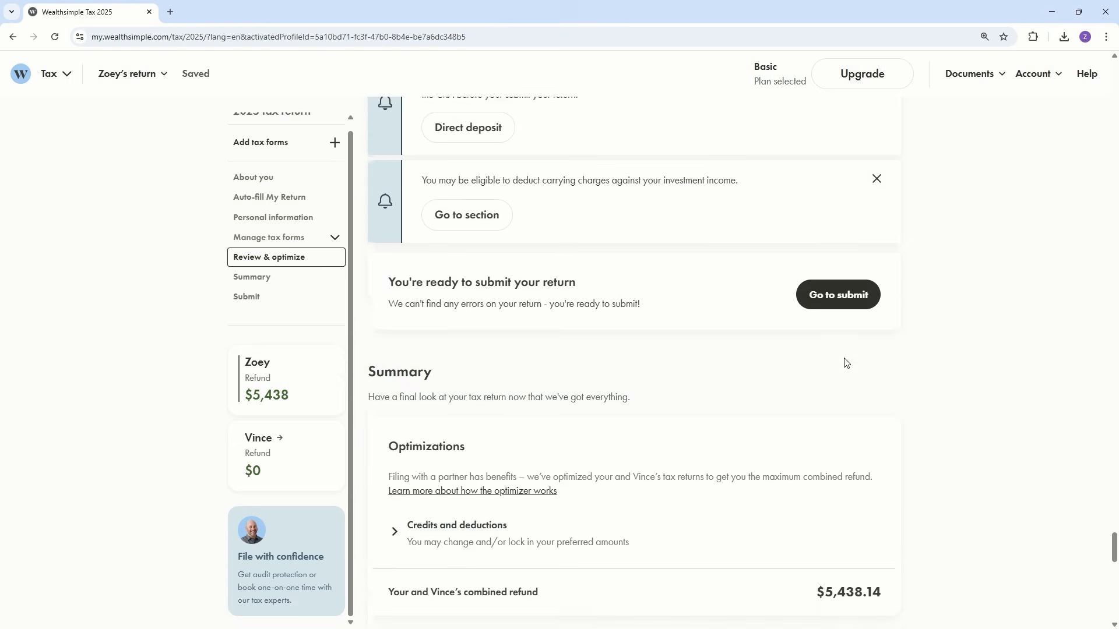
Step: Expand the Credits and deductions optimizations in the Summary and review them with the Amounts breakdown and Documents list down to Submit
{"action": "scroll", "coordinate": [846, 362], "scroll_direction": "down", "scroll_amount": 3}
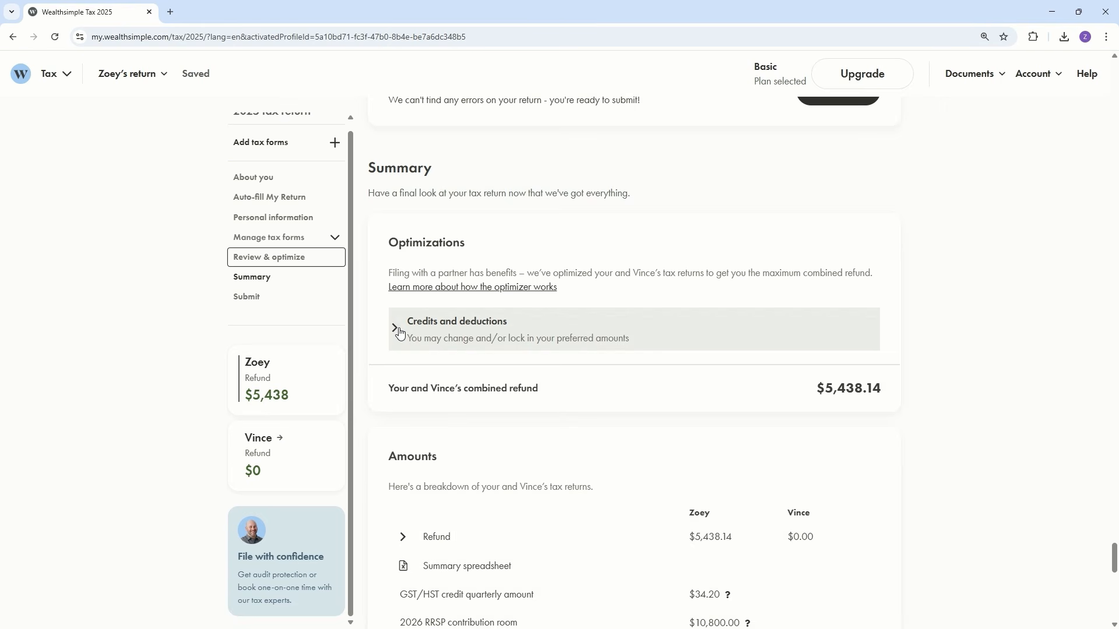
{"action": "left_click", "coordinate": [399, 330]}
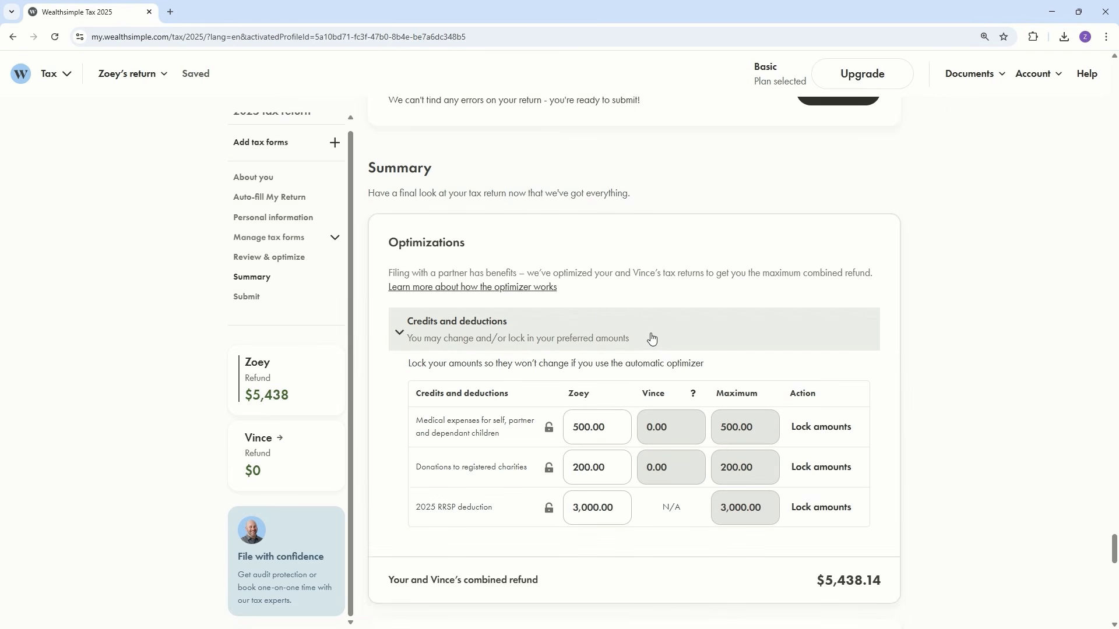
{"action": "scroll", "coordinate": [985, 297], "scroll_direction": "down", "scroll_amount": 1}
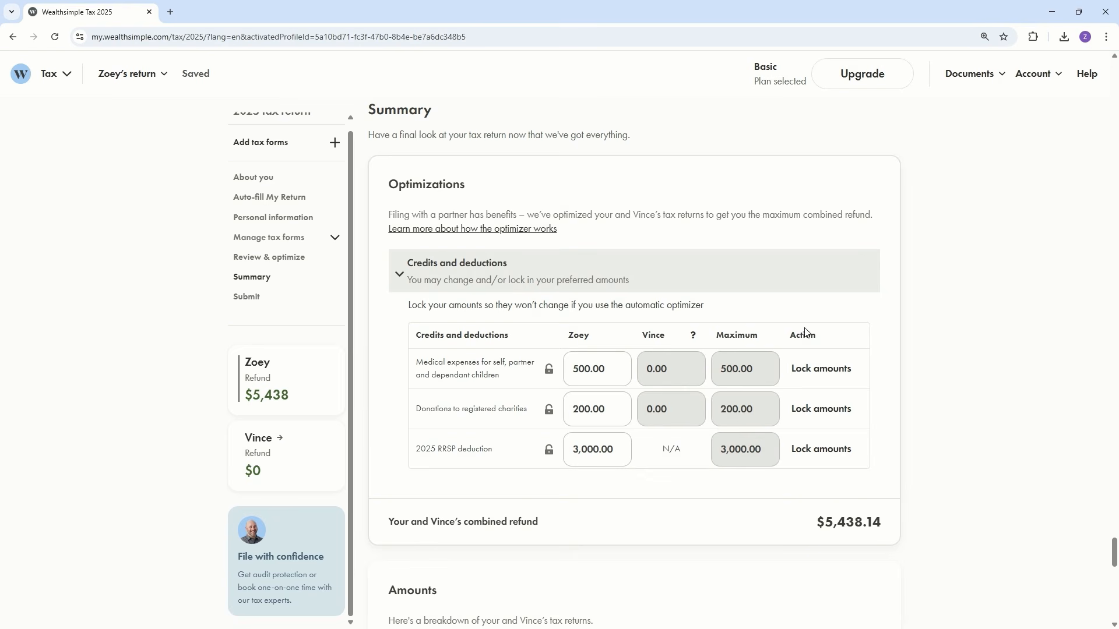
{"action": "scroll", "coordinate": [868, 293], "scroll_direction": "down", "scroll_amount": 17}
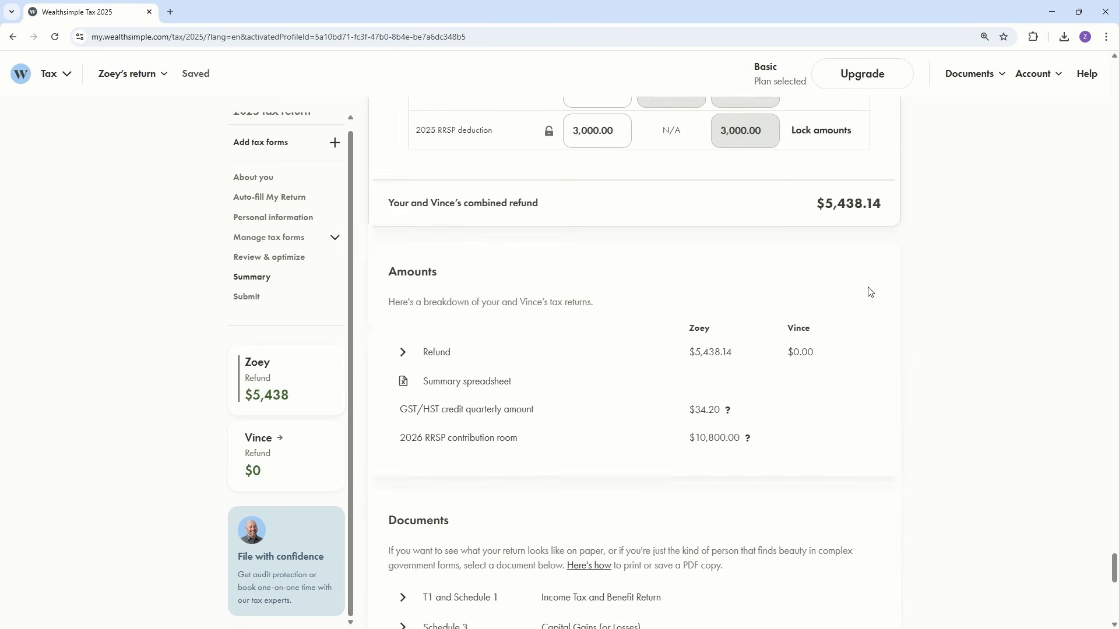
{"action": "scroll", "coordinate": [869, 294], "scroll_direction": "down", "scroll_amount": 1}
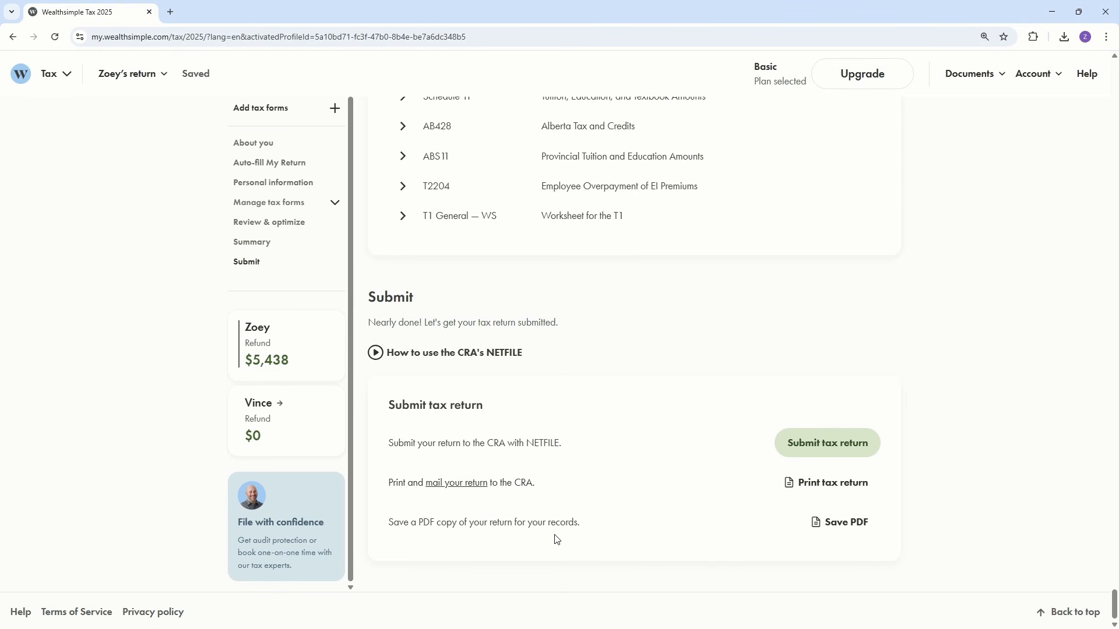
Step: Start submitting the tax return and set the Basic plan's payment amount to $0
{"action": "left_click", "coordinate": [834, 452]}
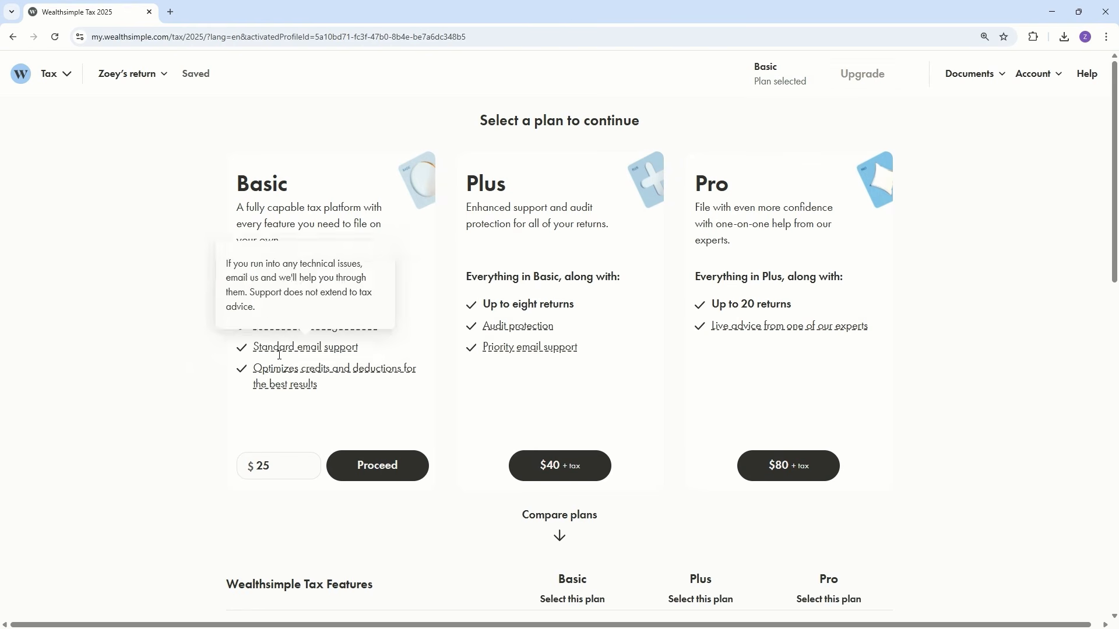
{"action": "mouse_move", "coordinate": [293, 365]}
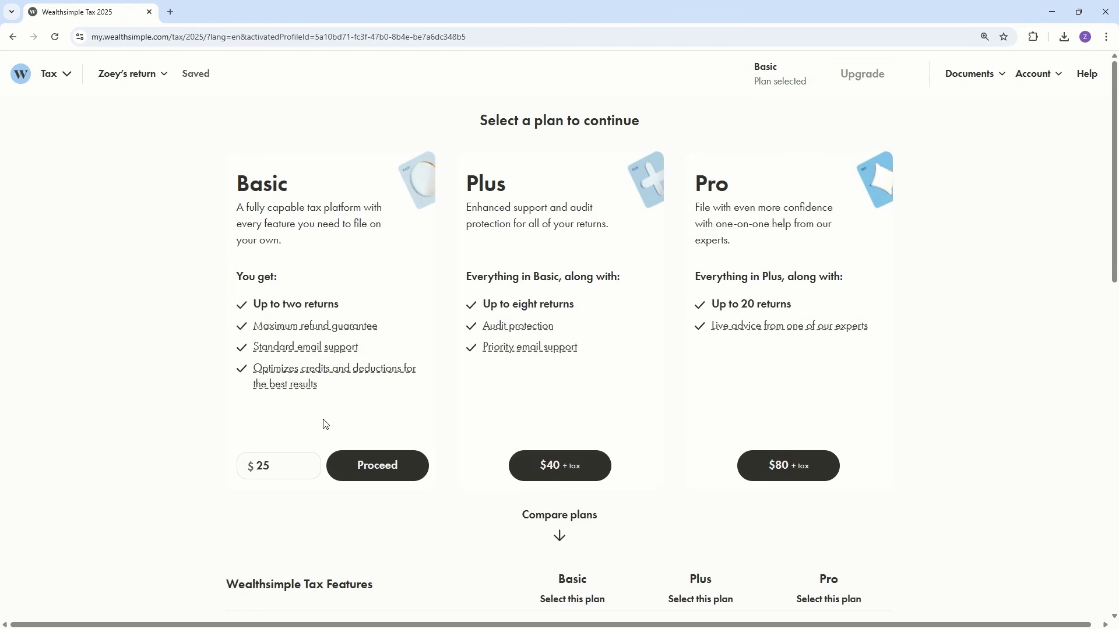
{"action": "left_click_drag", "start_coordinate": [274, 471], "coordinate": [247, 469]}
{"action": "type", "text": "0"}
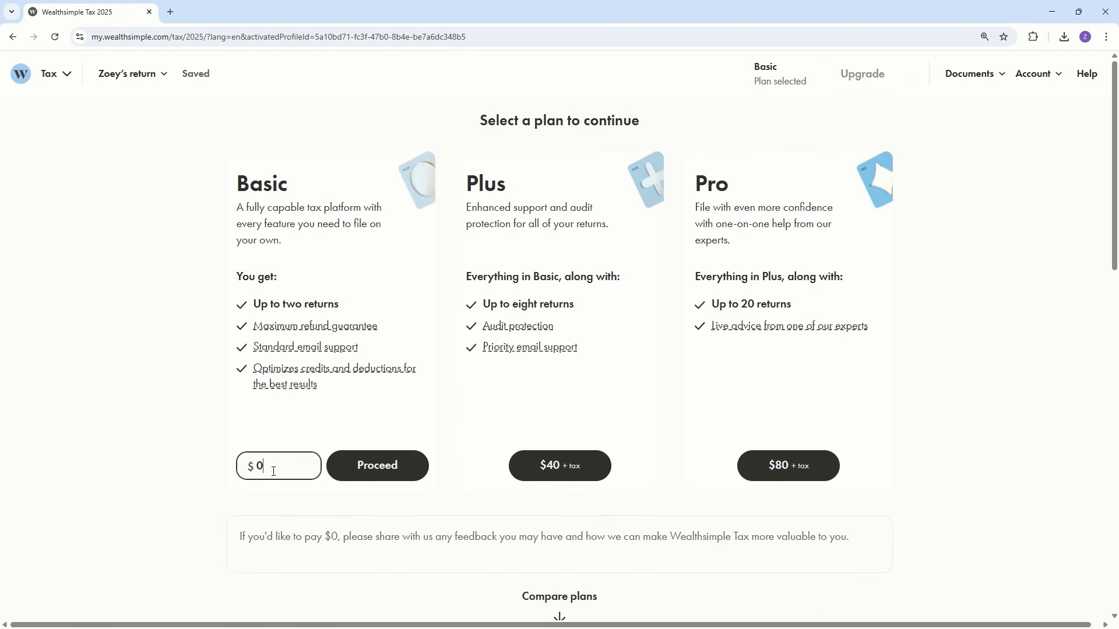